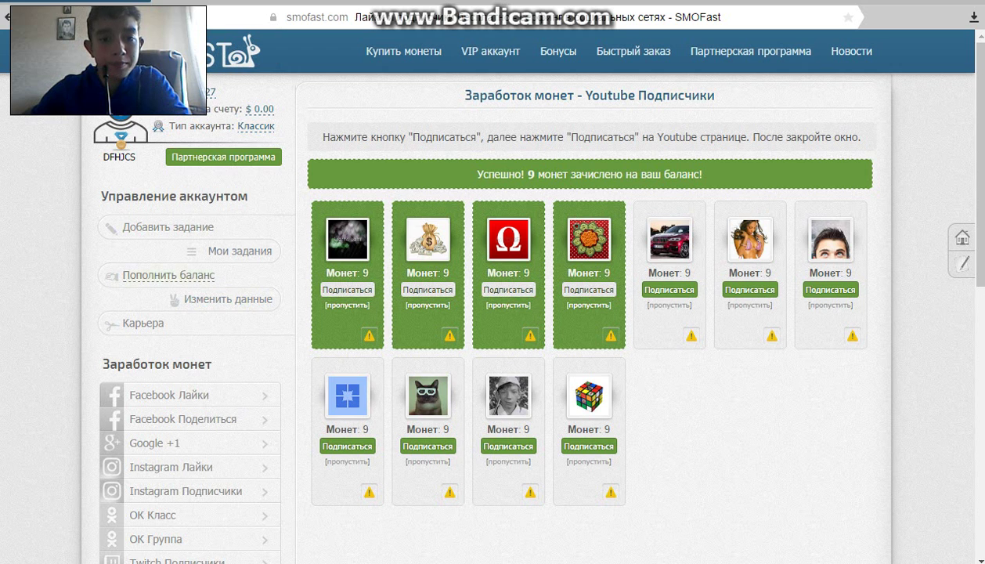
Step: Look through the YouTube subscriber tasks and the list of coin-earning categories
right_click(227, 271)
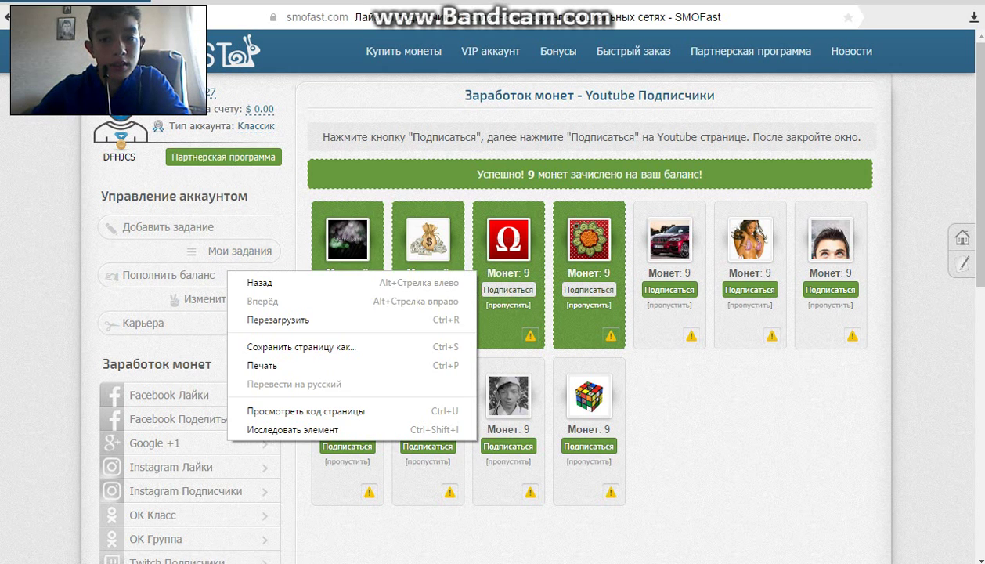
key(Escape)
scroll(196, 311, down, 2)
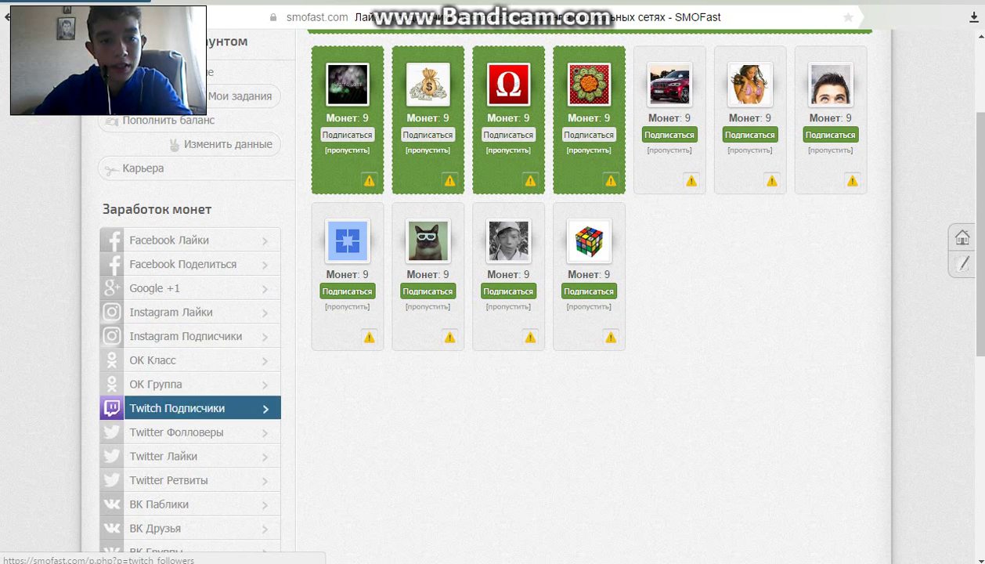
scroll(196, 313, up, 2)
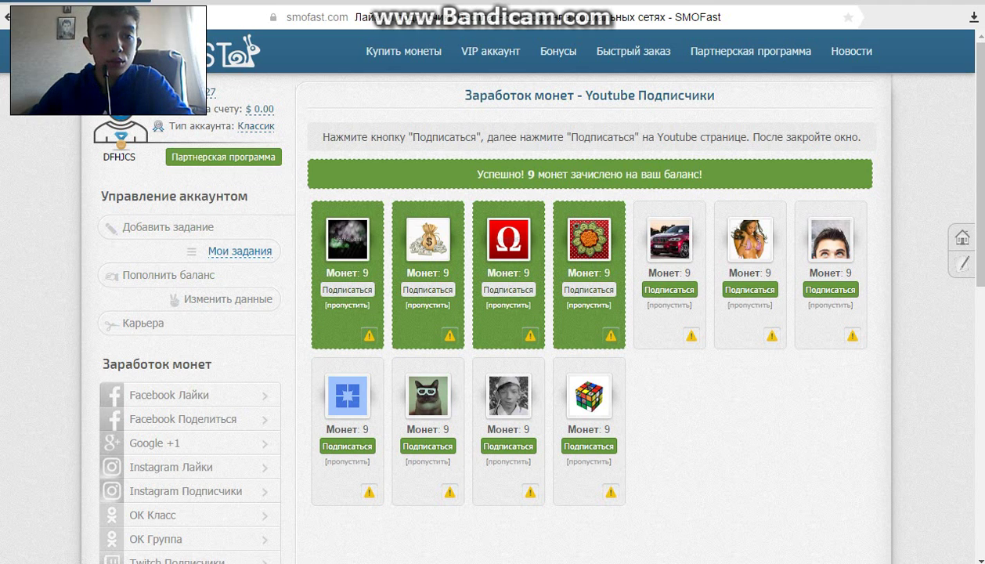
scroll(533, 314, down, 1)
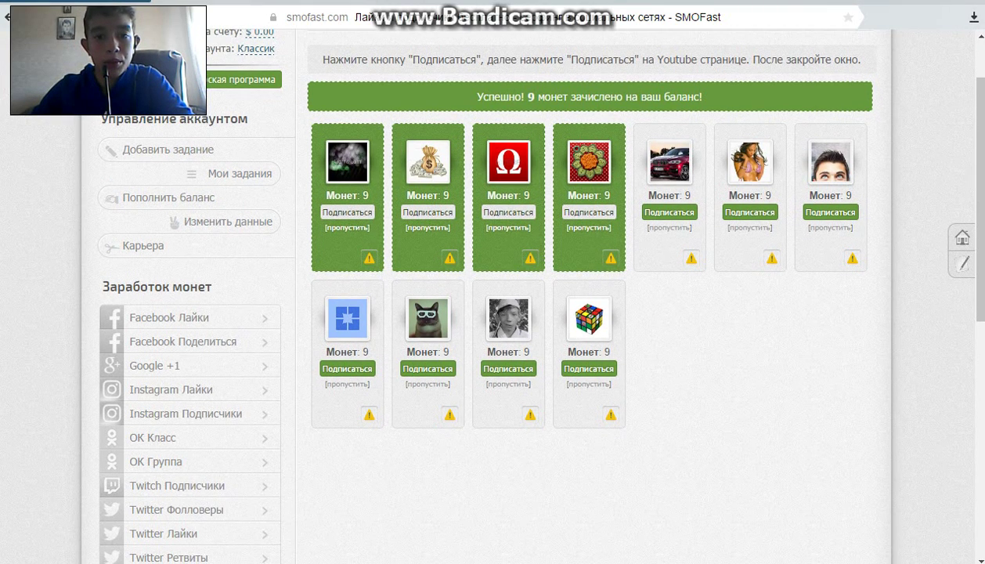
scroll(234, 250, up, 1)
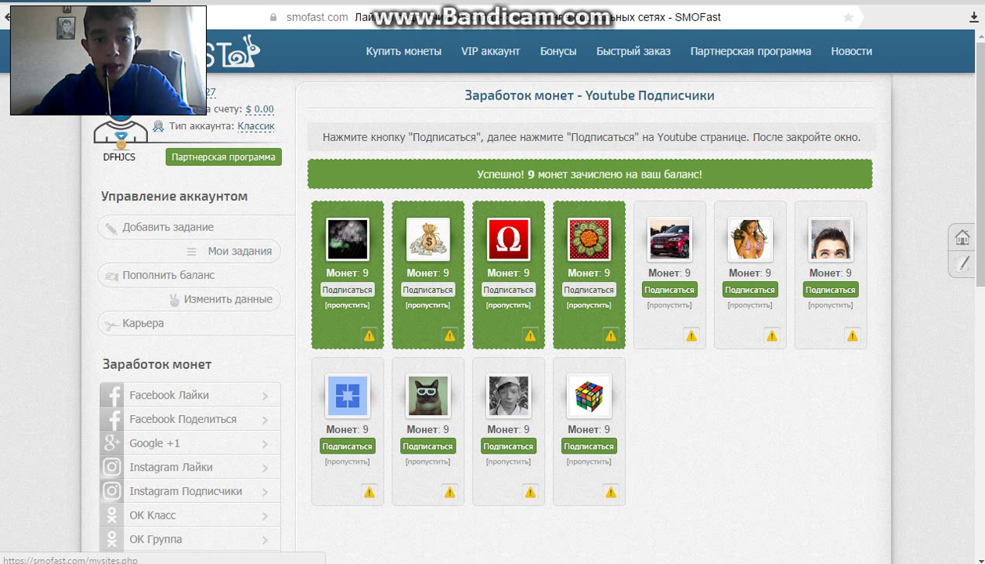
scroll(235, 249, down, 1)
scroll(235, 248, down, 4)
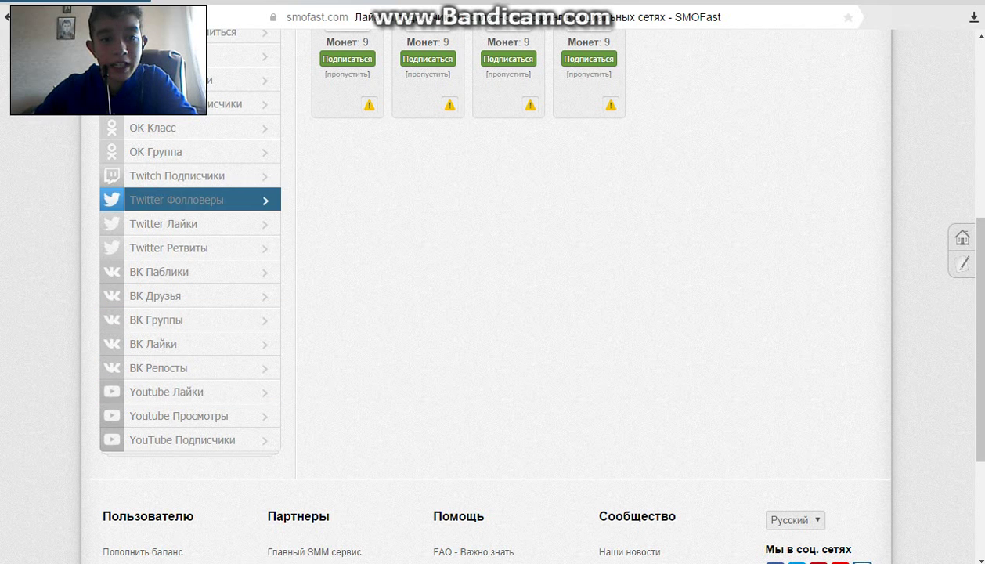
scroll(188, 248, up, 5)
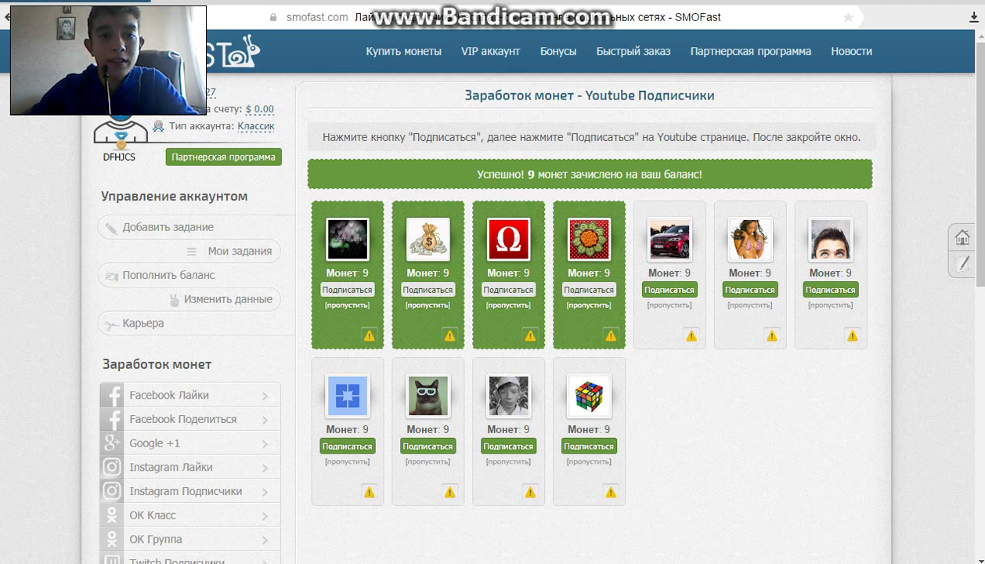
Step: Complete a 9-coin YouTube subscription task by subscribing to the opened channel and closing its window
click(669, 289)
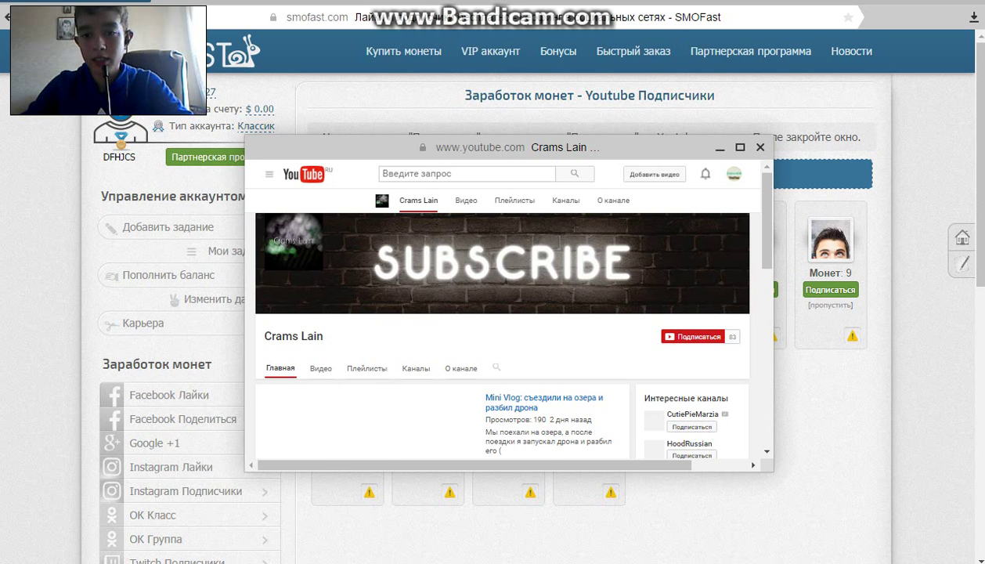
scroll(502, 313, down, 1)
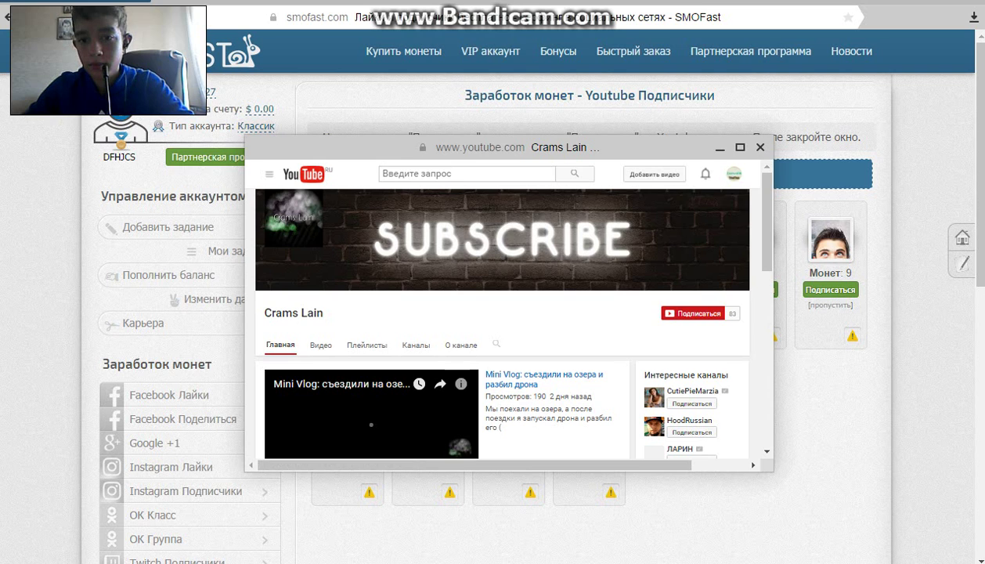
click(692, 313)
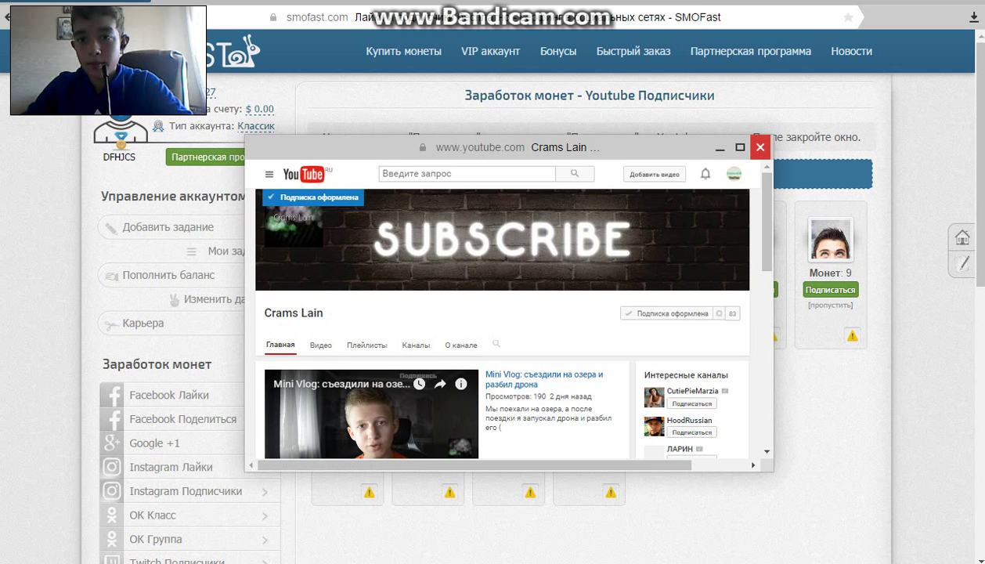
click(760, 147)
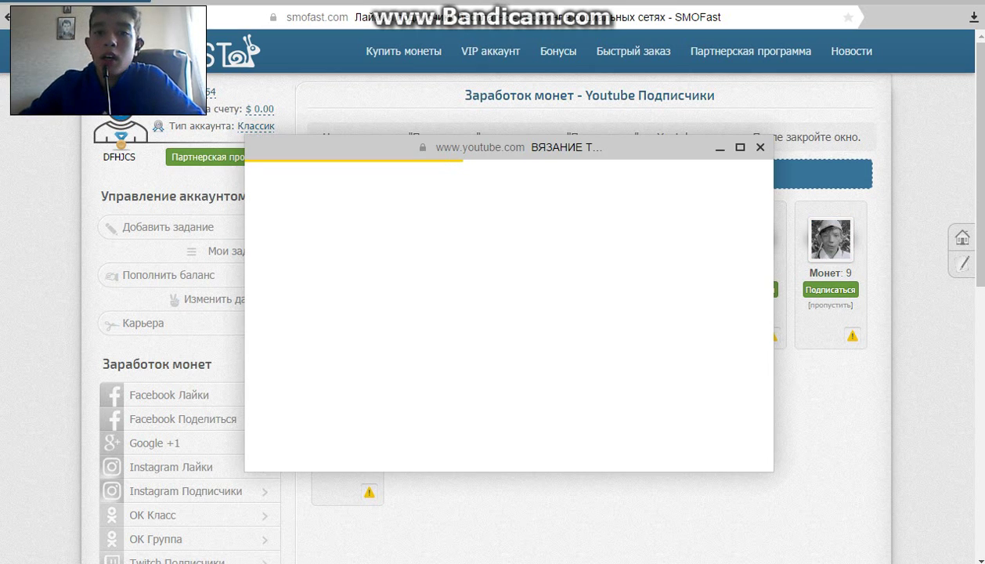
Step: Close the loading knitting channel window and start the subscription task with the flower picture
click(760, 148)
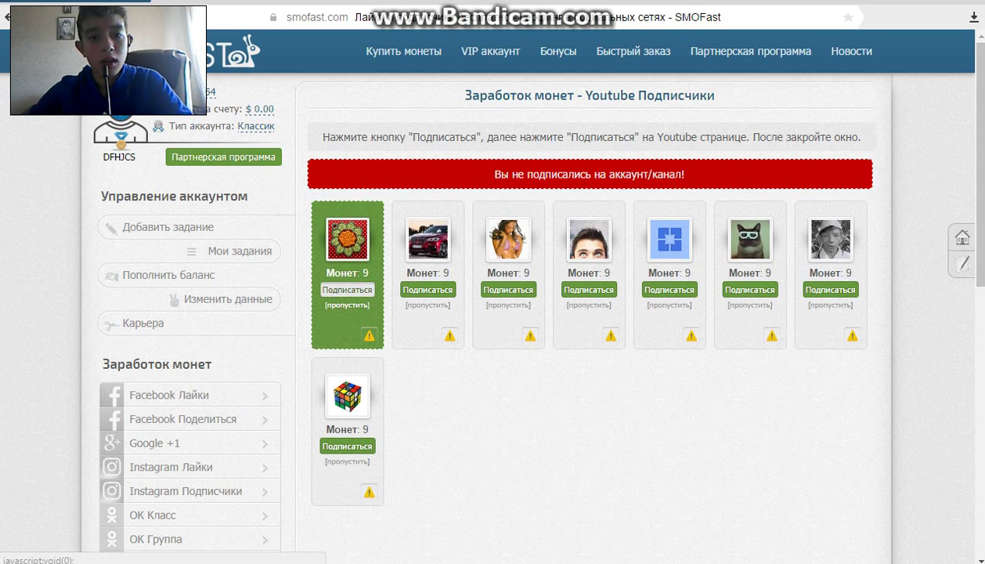
click(347, 290)
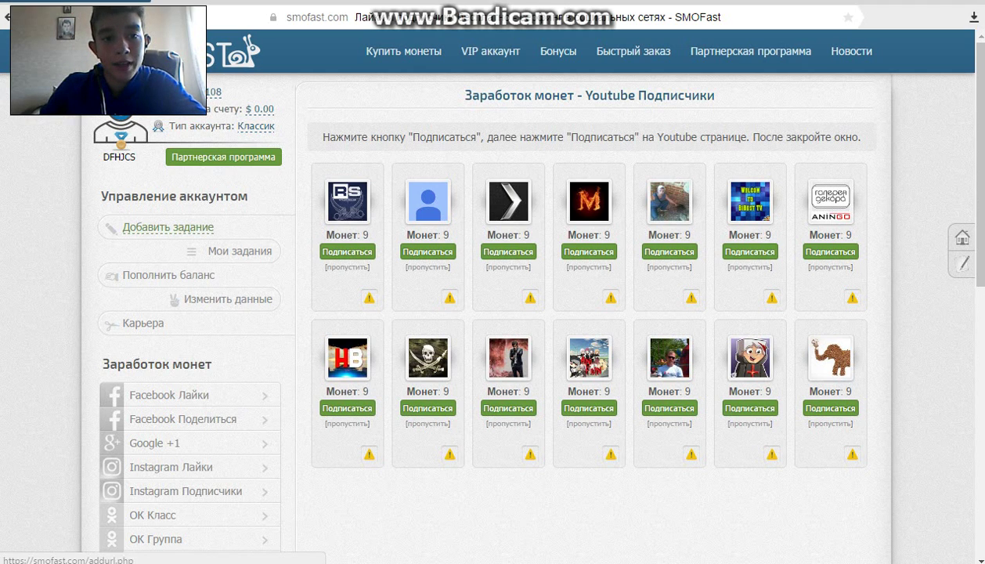
Step: Open the form for adding a new task
click(168, 227)
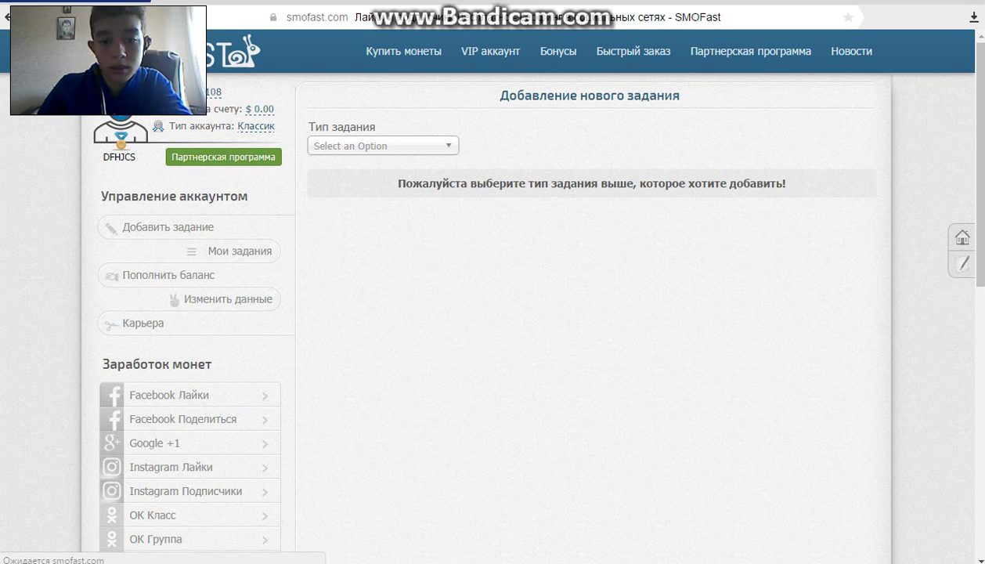
Step: Switch to Bandicam, enable the "Показывать курсор" recording option, and minimize the recorder window
key(alt+Tab)
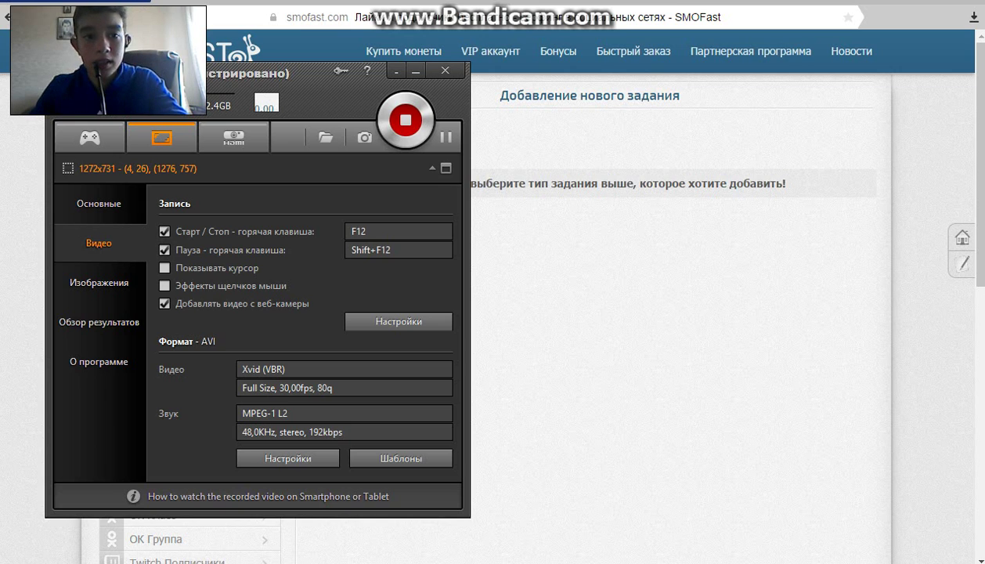
click(165, 268)
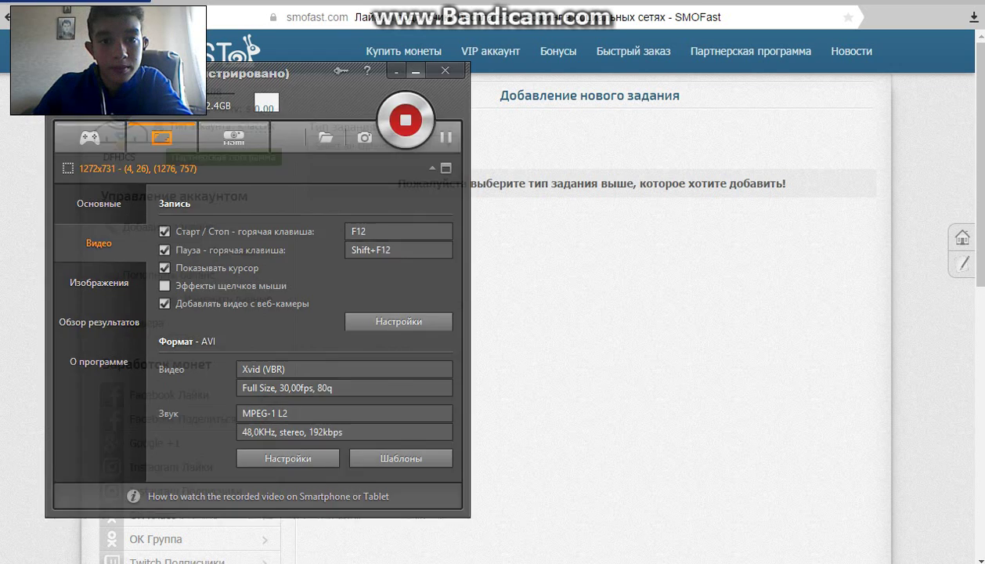
click(416, 71)
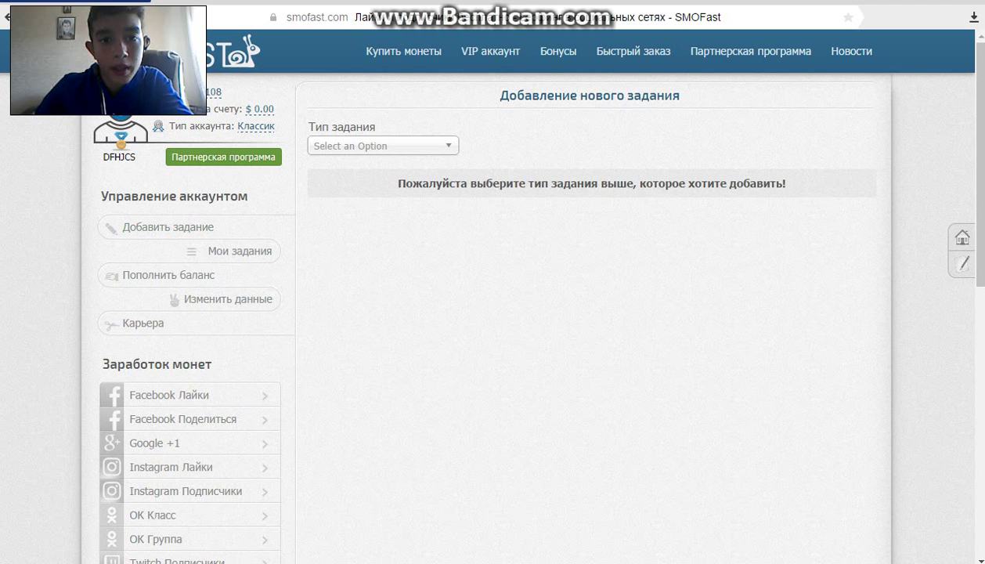
Step: Set the new task's type to "Youtube Лайки"
click(383, 146)
scroll(376, 214, down, 3)
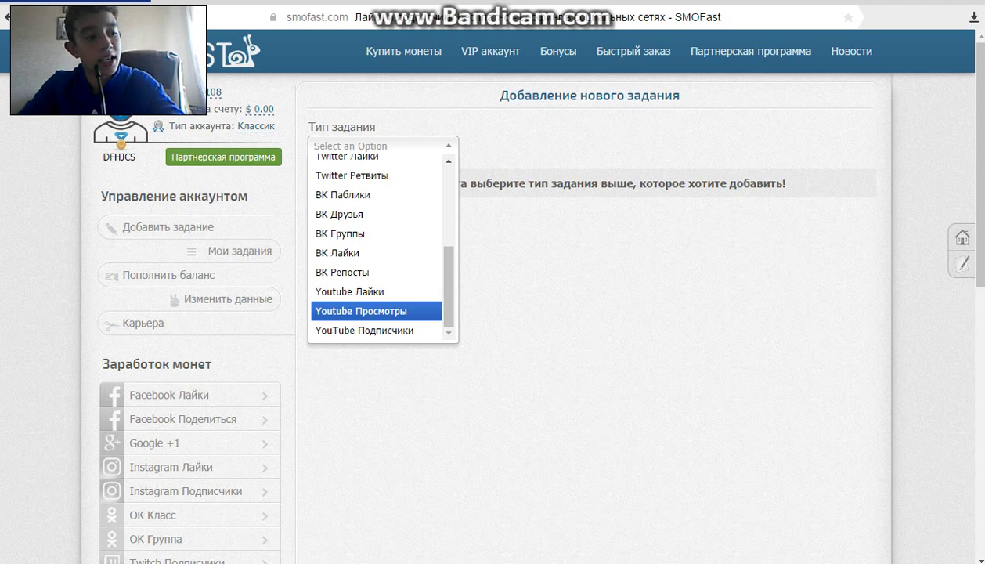
key(Down)
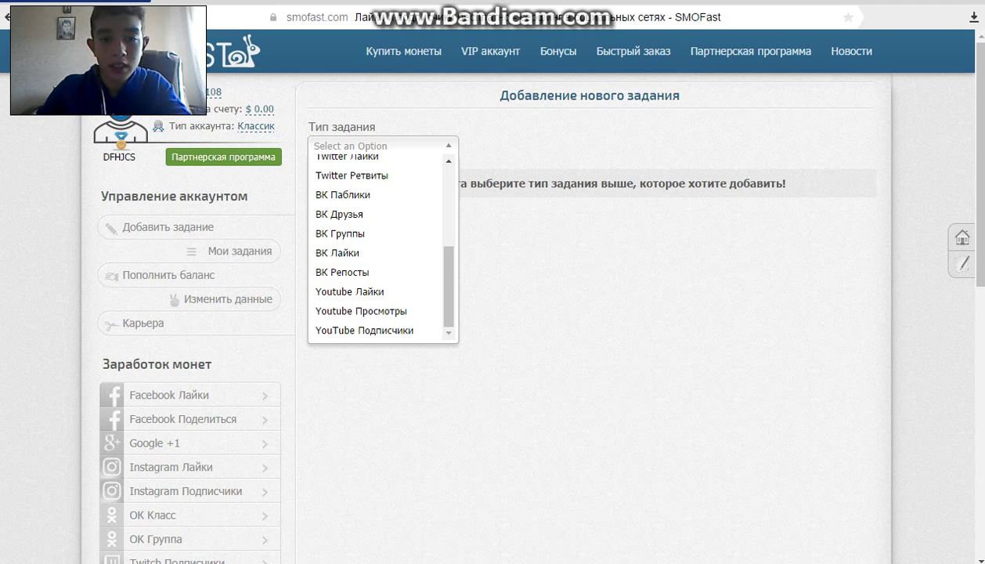
key(Down)
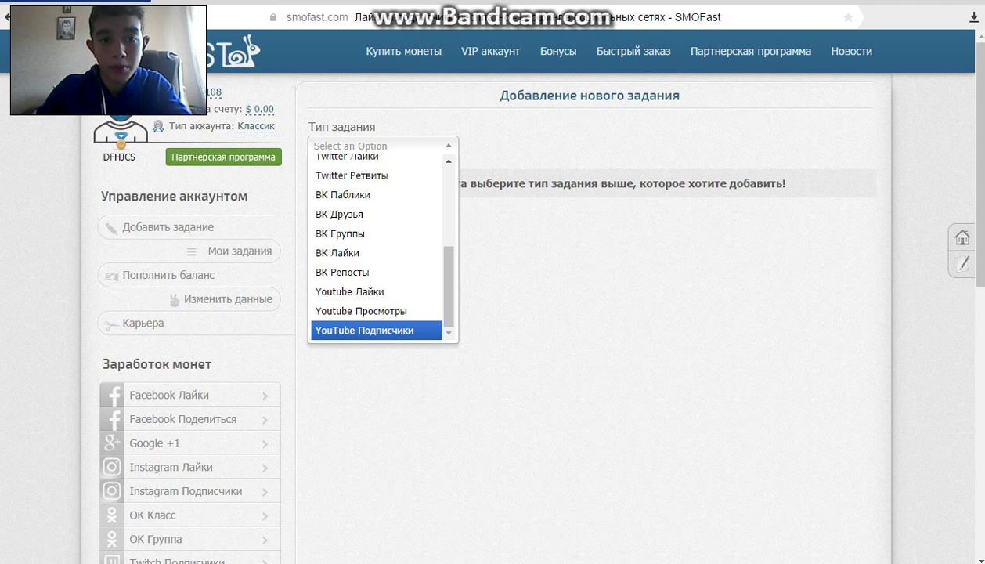
key(Up)
key(Up)
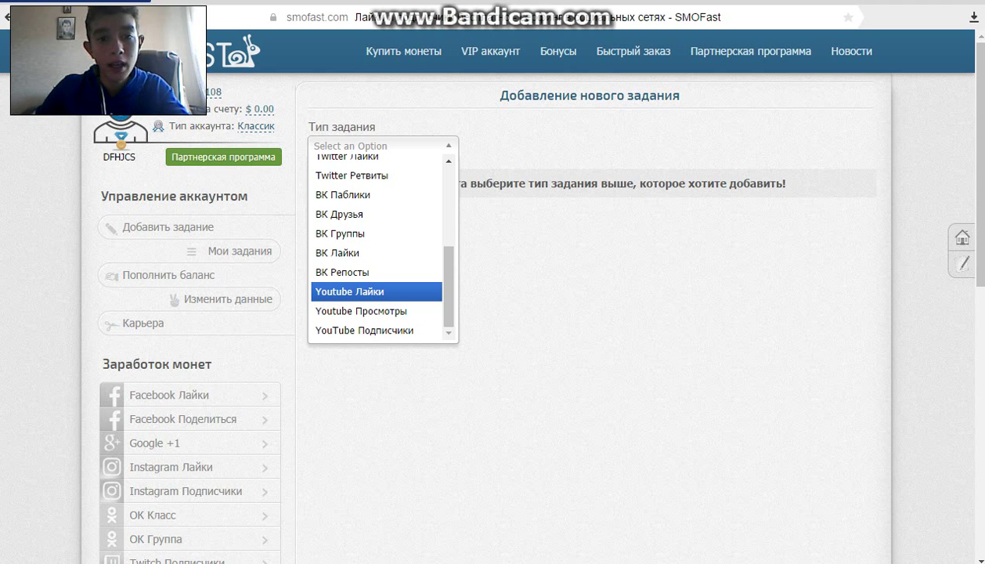
key(Return)
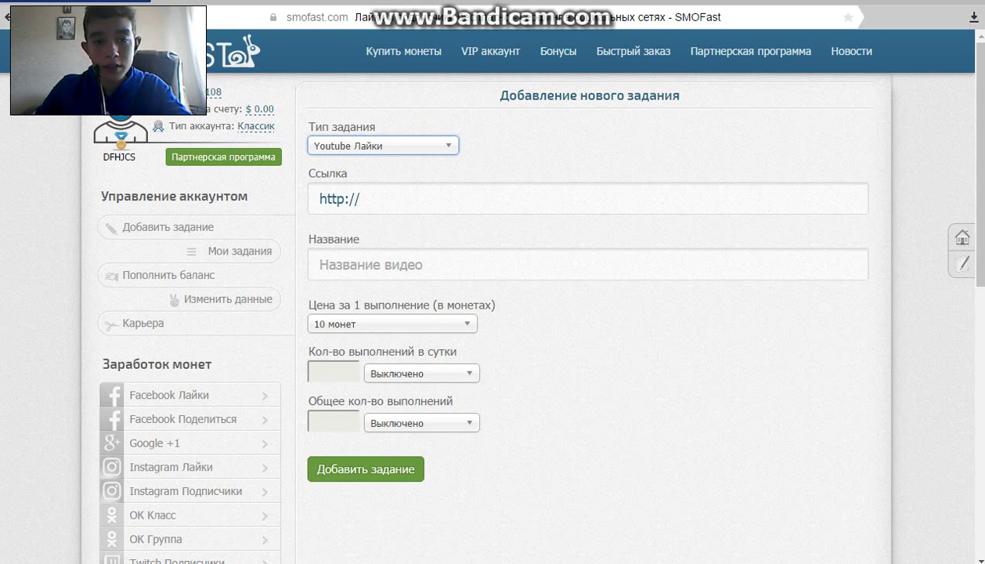
Step: Open the video "прохождение майнкрафта часть 2" from the own YouTube channel in a new browser tab
key(alt+Tab)
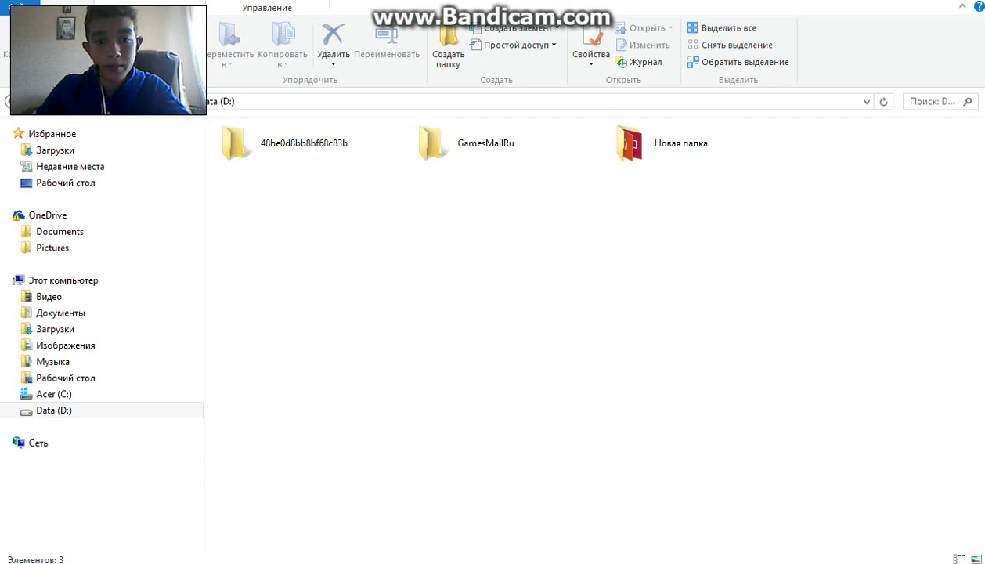
key(alt+Tab)
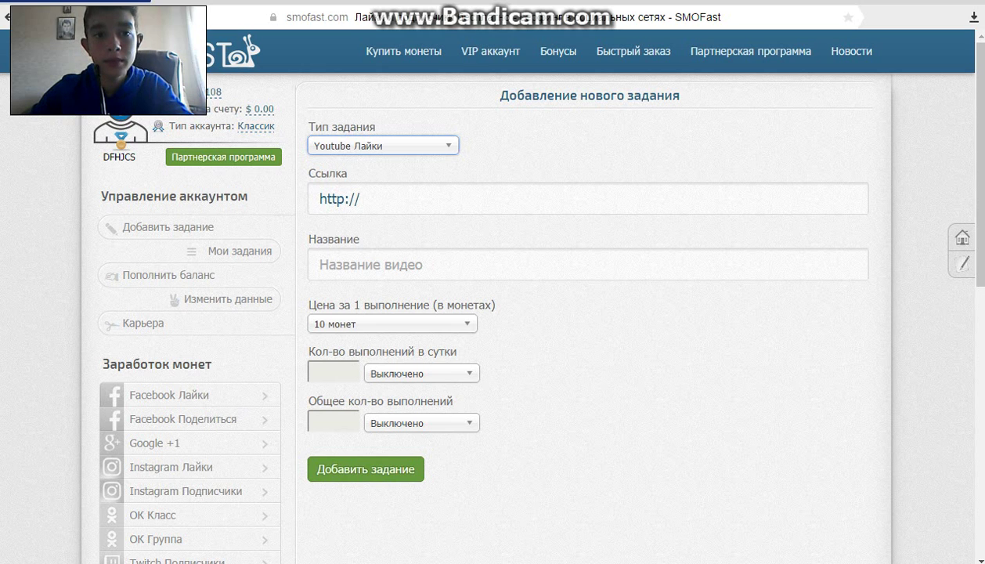
key(alt+Tab)
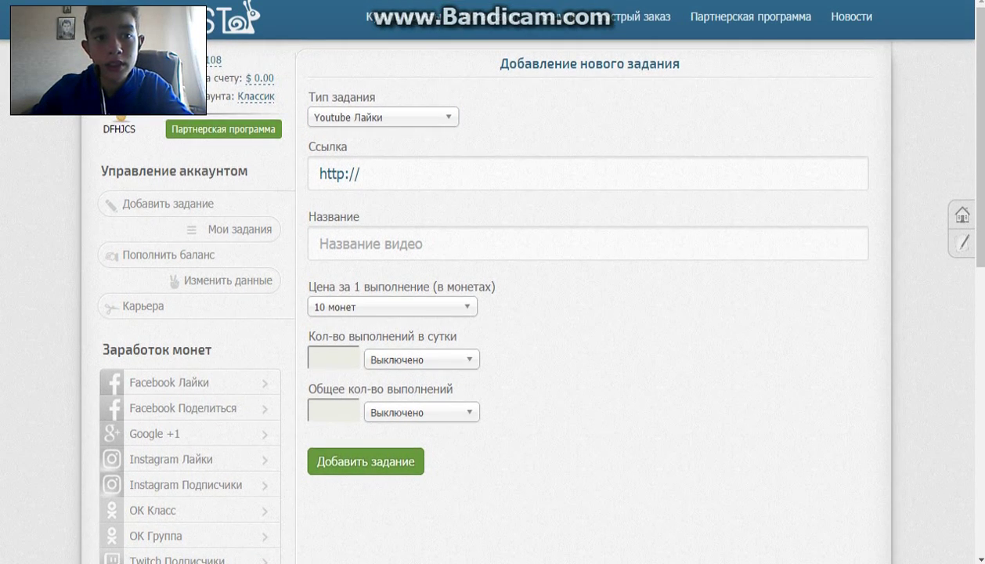
key(ctrl+t)
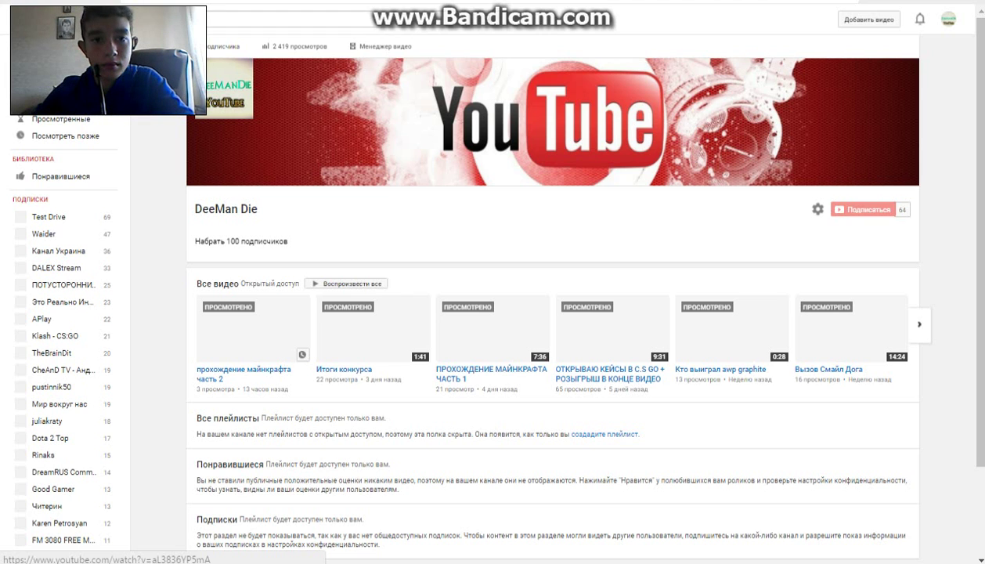
key(F11)
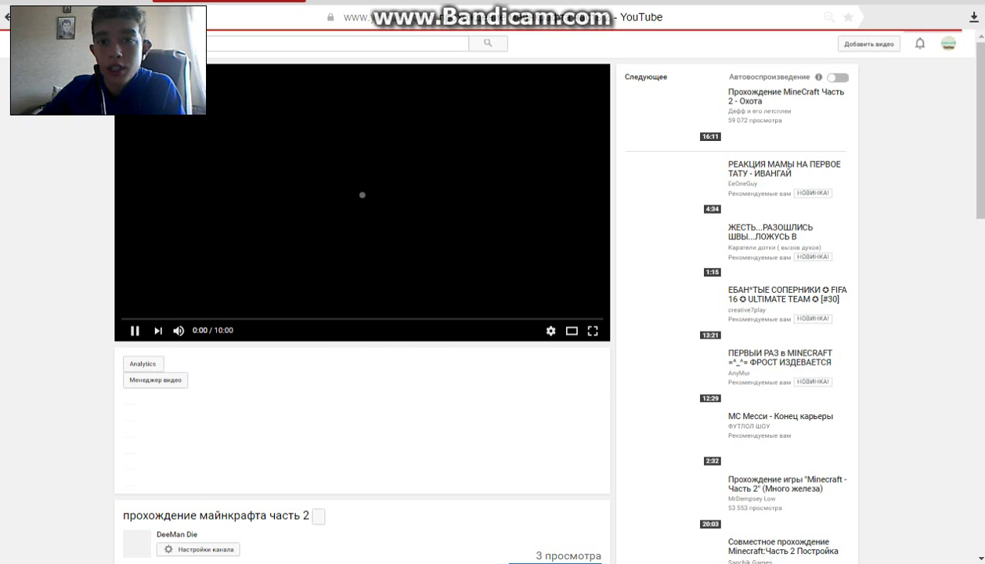
Step: Select and copy the video's full web address, choosing to wait for the unresponsive page
click(493, 16)
click(723, 16)
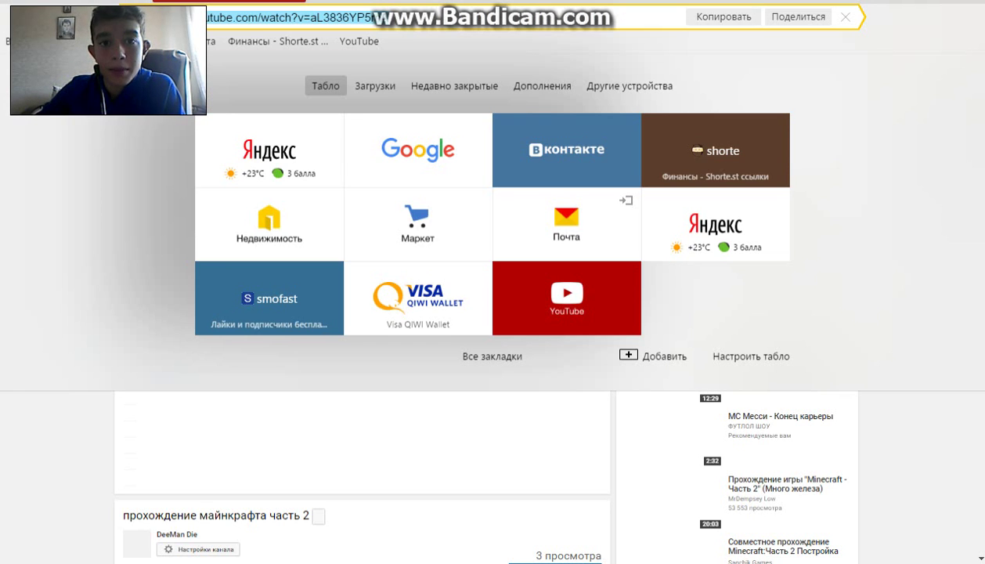
click(390, 18)
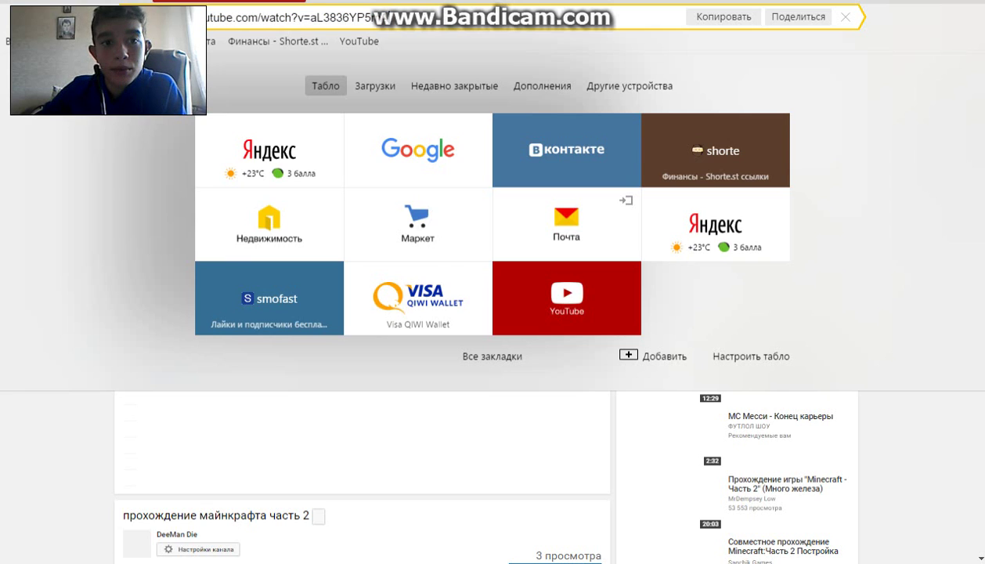
drag(389, 18, 202, 18)
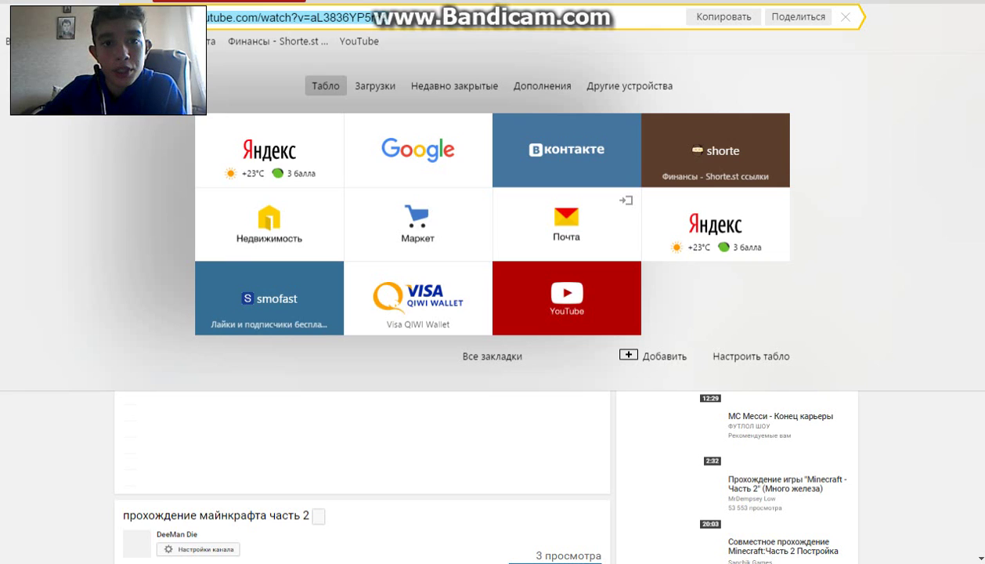
click(382, 17)
drag(384, 18, 202, 17)
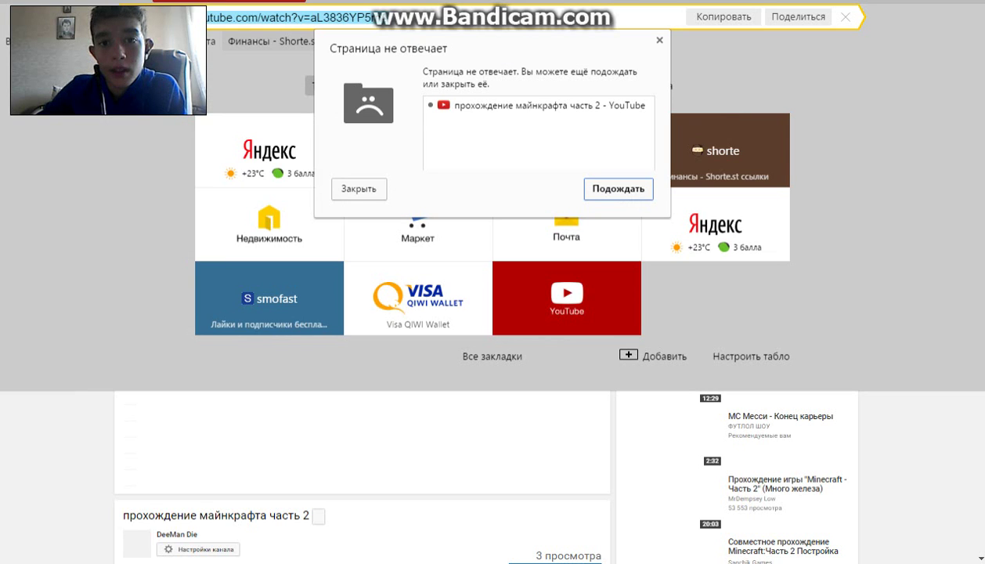
click(618, 189)
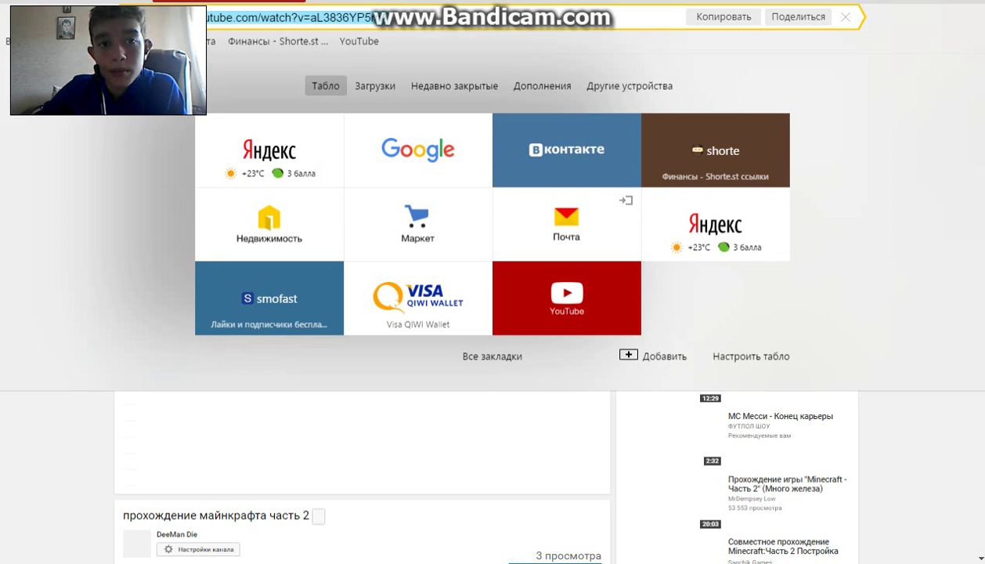